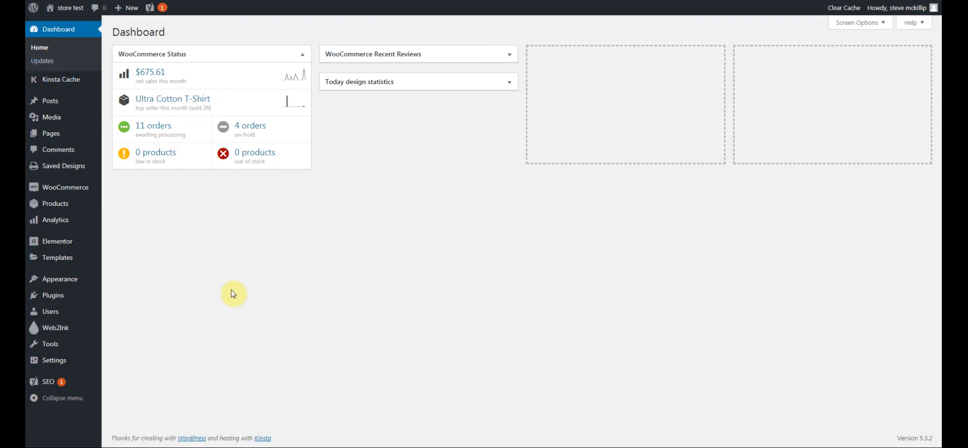
Go to Web2Ink's 'Import products from Web2Ink server' tab to load the repository product list
click(52, 333)
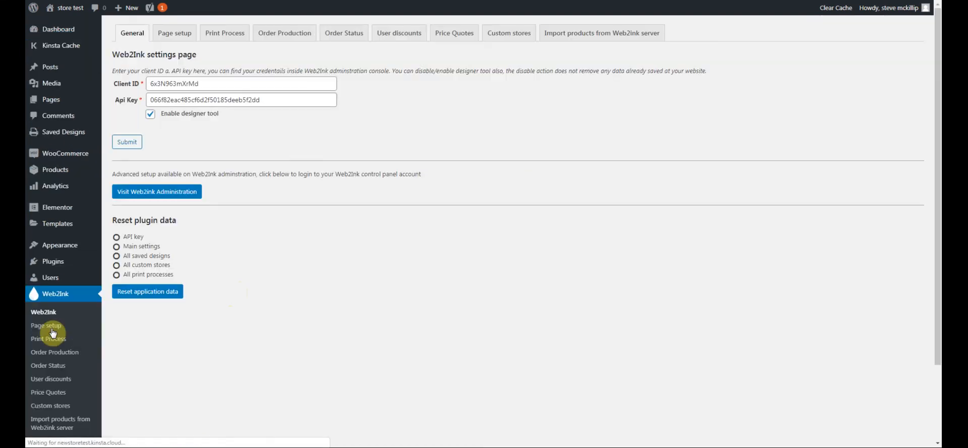
click(575, 36)
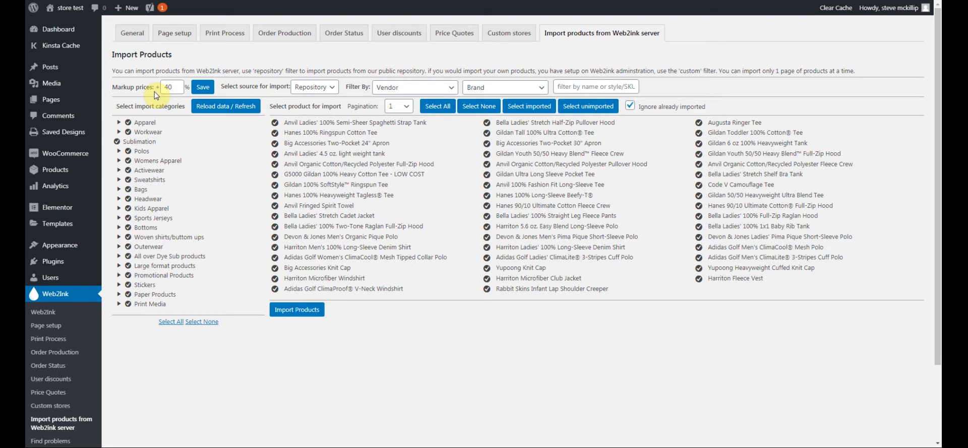
drag(176, 88, 163, 87)
click(174, 87)
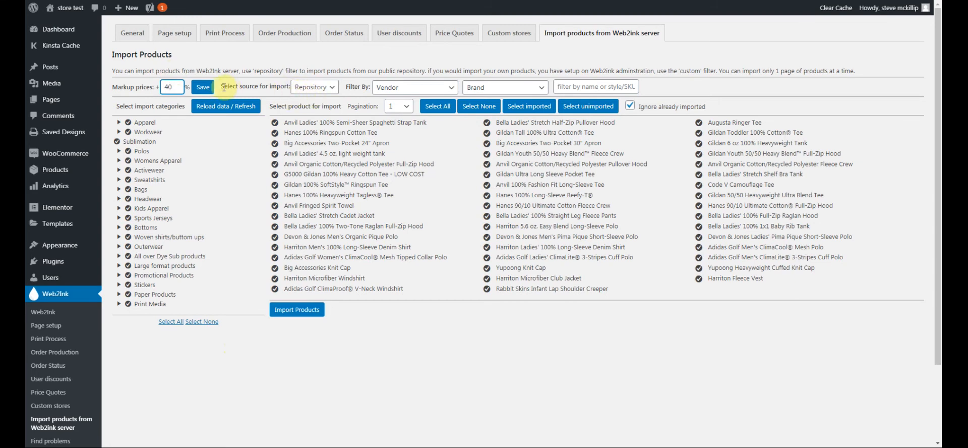
click(330, 87)
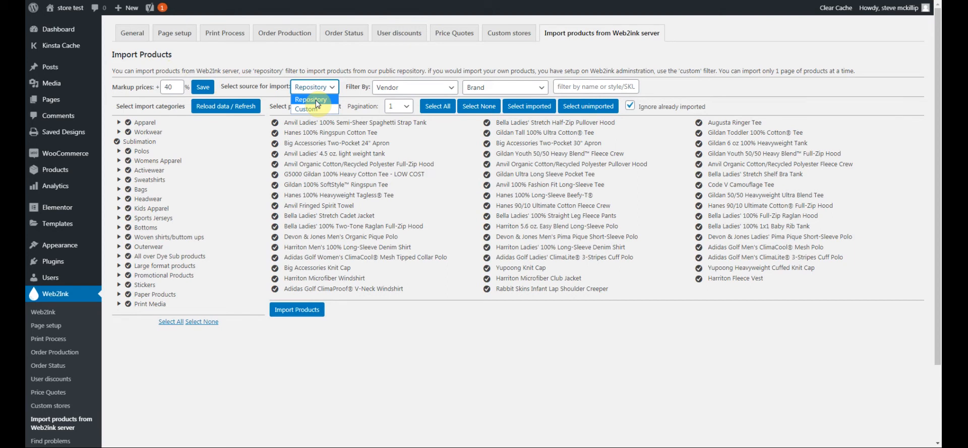
click(317, 103)
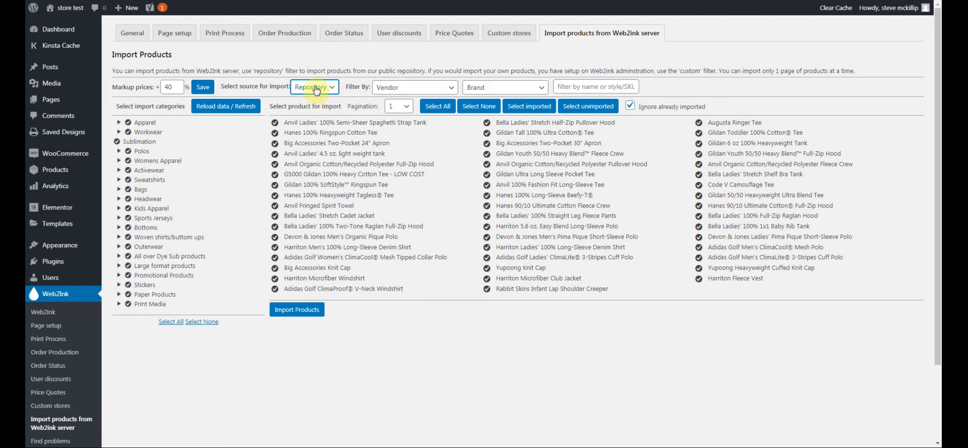
click(333, 91)
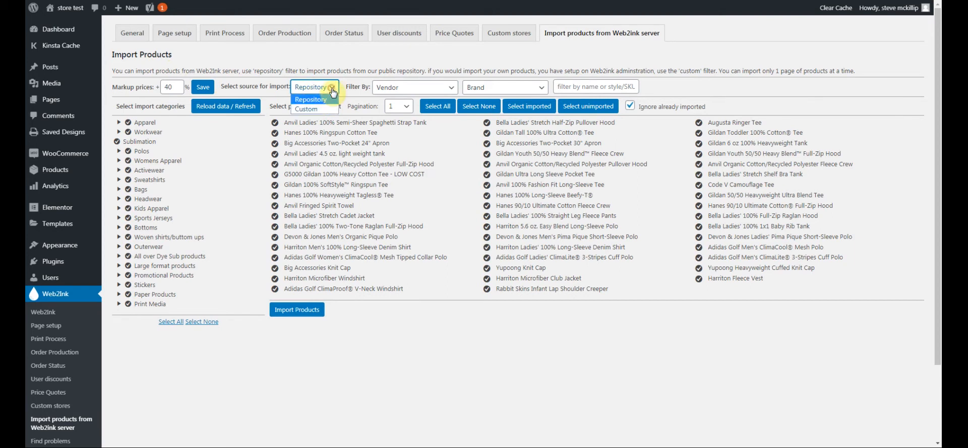
click(308, 109)
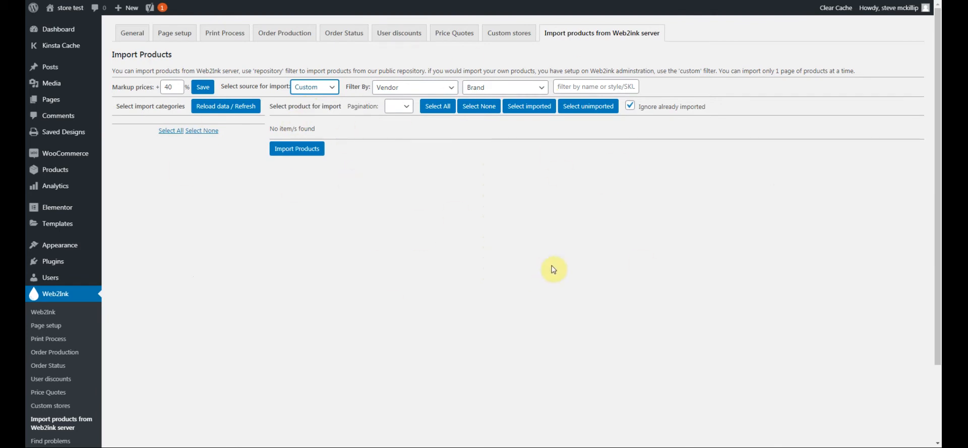
click(329, 88)
click(330, 89)
click(333, 91)
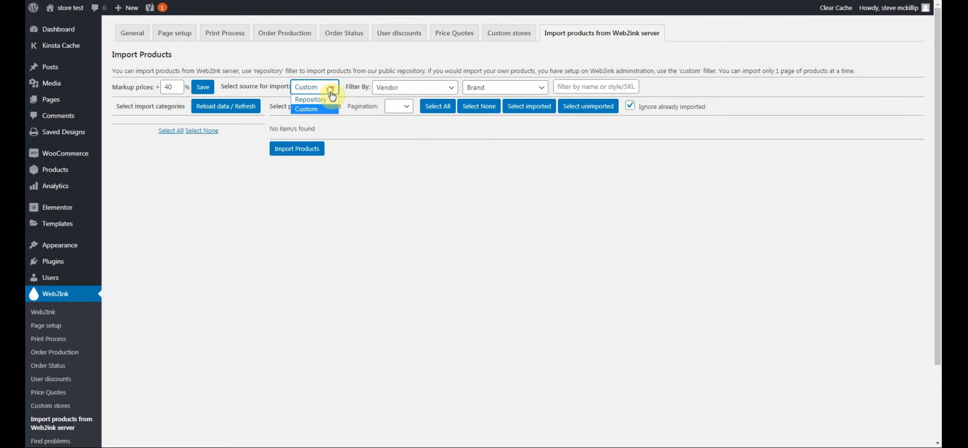
click(315, 102)
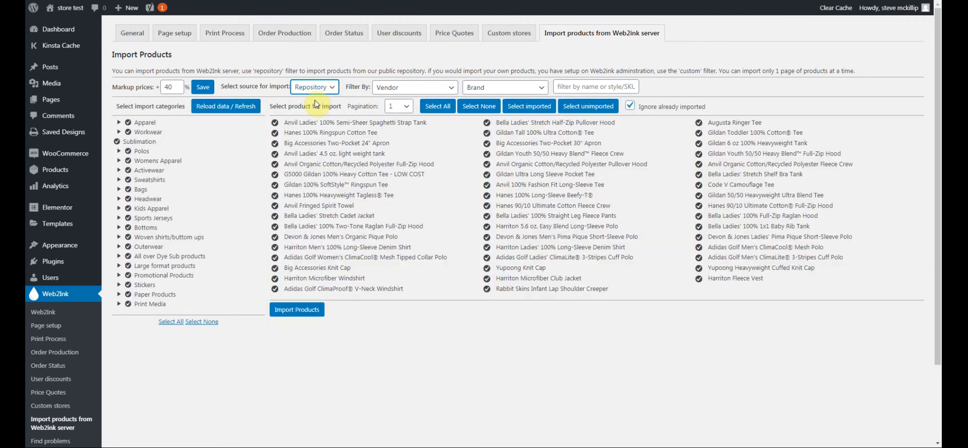
click(405, 89)
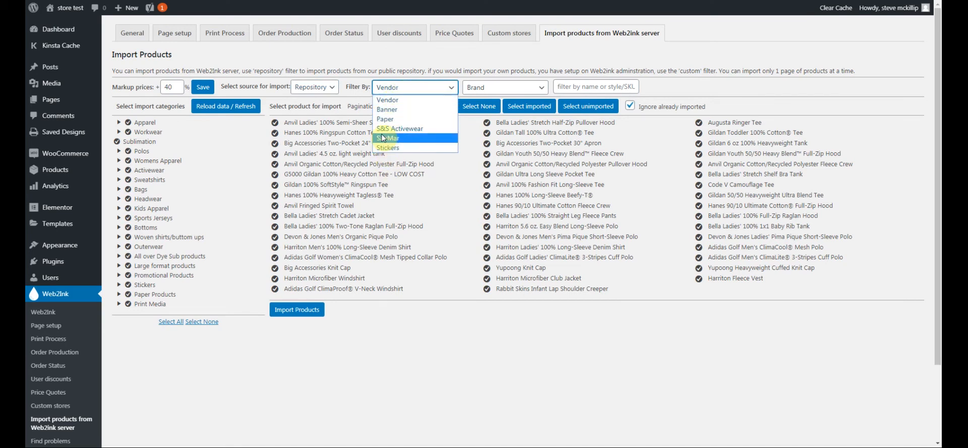
click(403, 90)
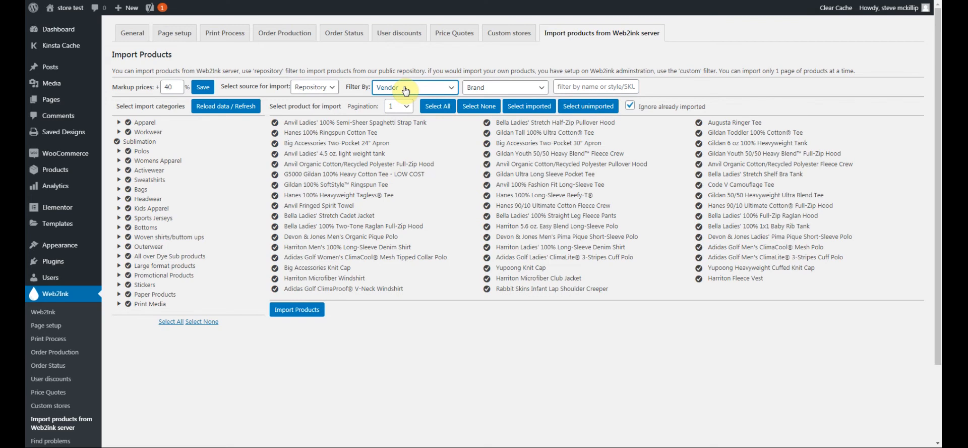
click(519, 90)
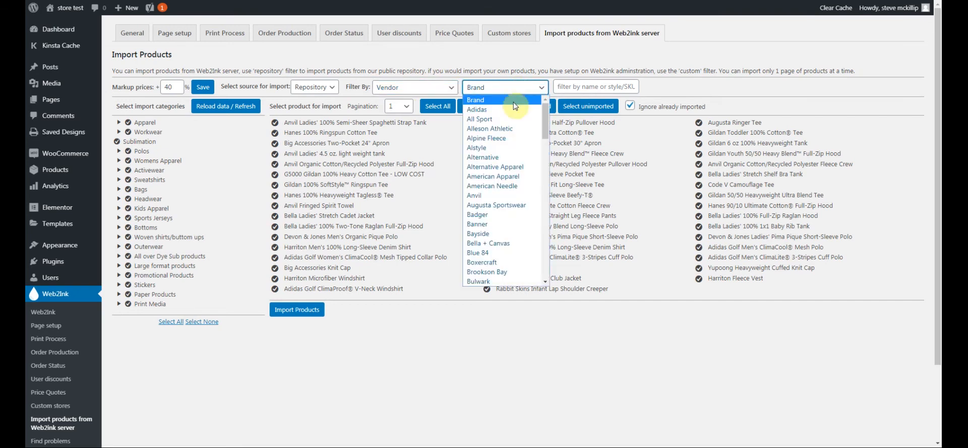
scroll(510, 139, down, 9)
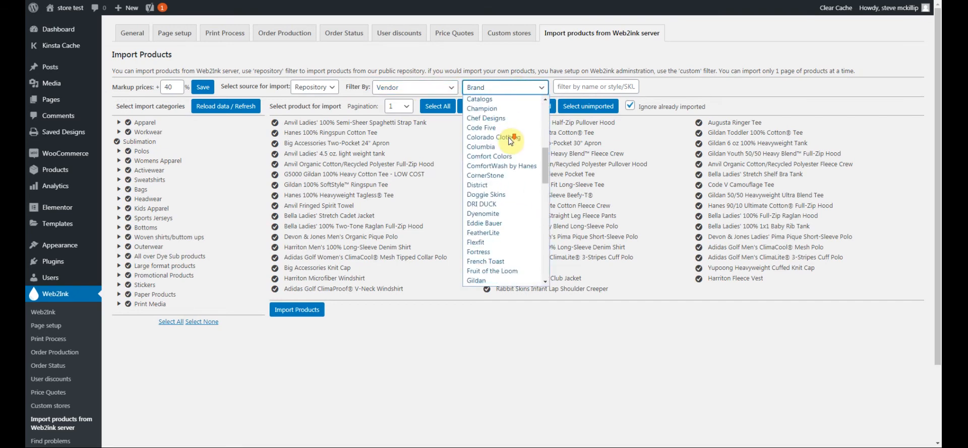
scroll(511, 141, down, 3)
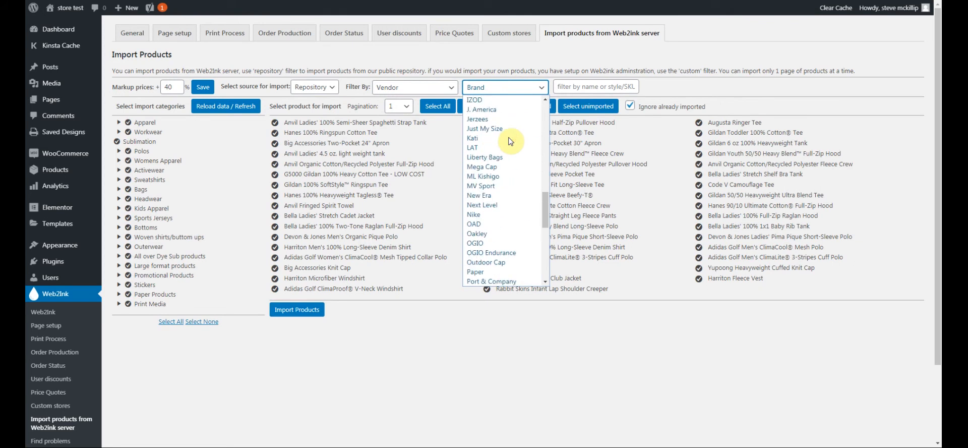
click(482, 205)
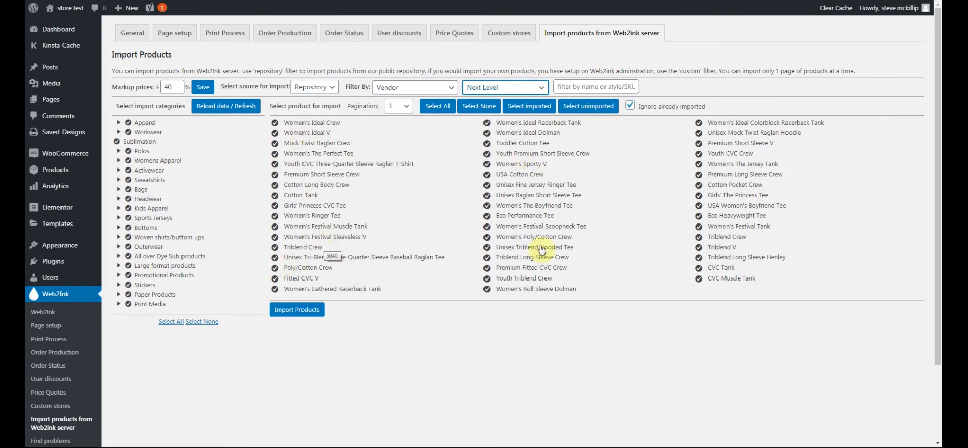
click(537, 88)
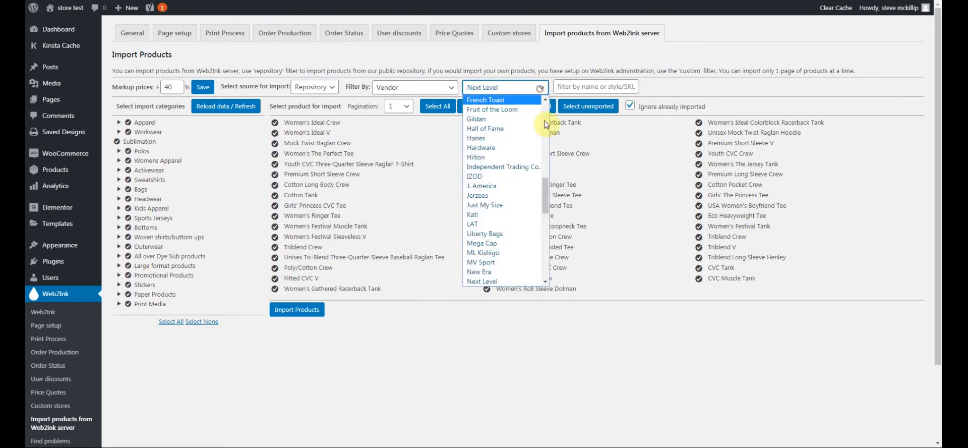
drag(546, 200, 543, 95)
click(486, 101)
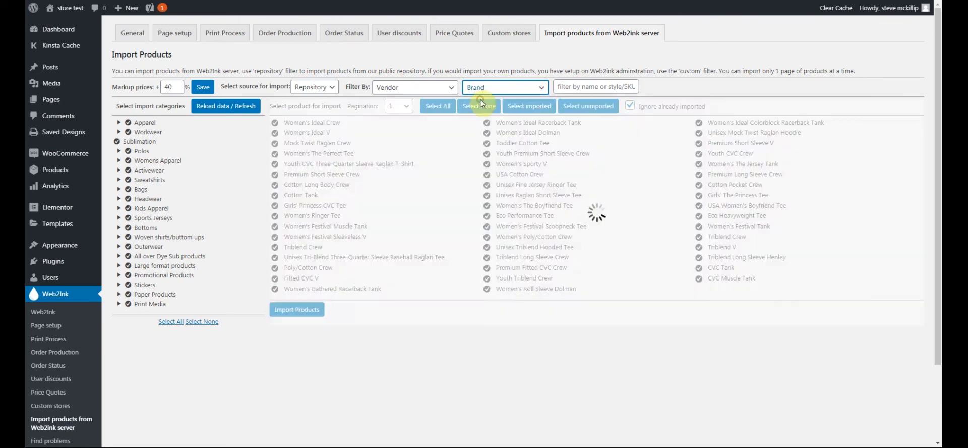
click(587, 86)
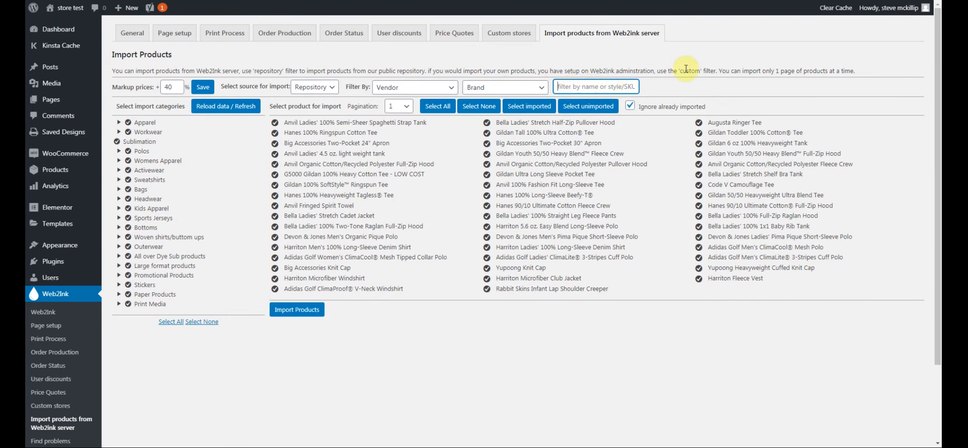
text(3600)
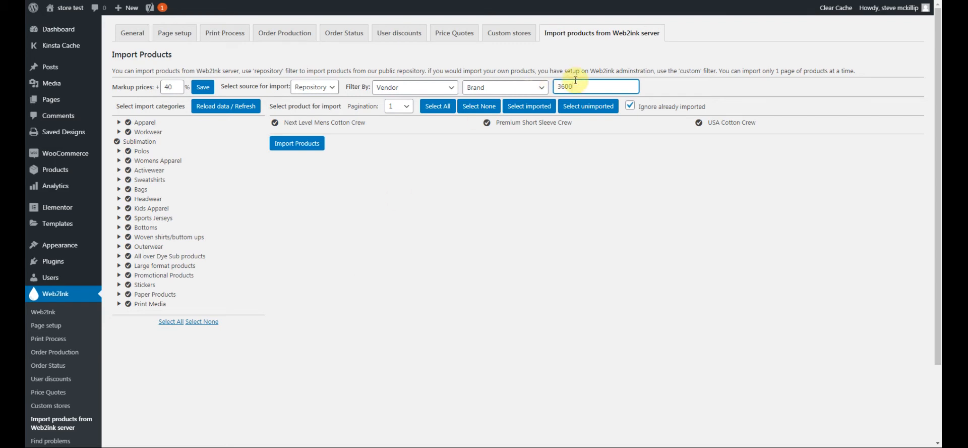
key(BackSpace)
key(BackSpace)
key(BackSpace)
key(BackSpace)
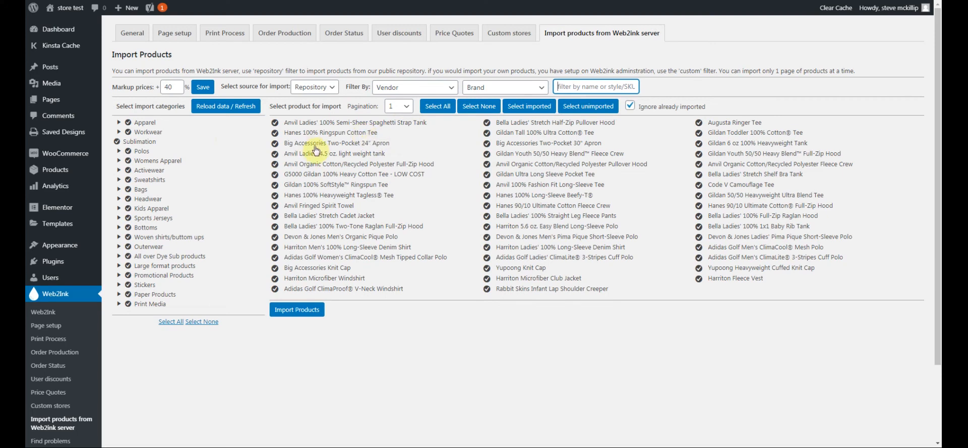
click(408, 105)
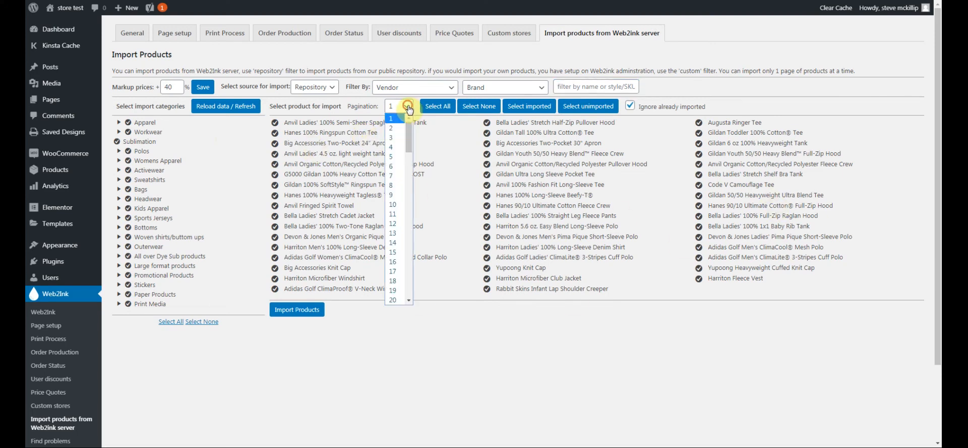
mouse_move(407, 129)
mouse_down()
mouse_move(416, 304)
mouse_move(407, 125)
mouse_up()
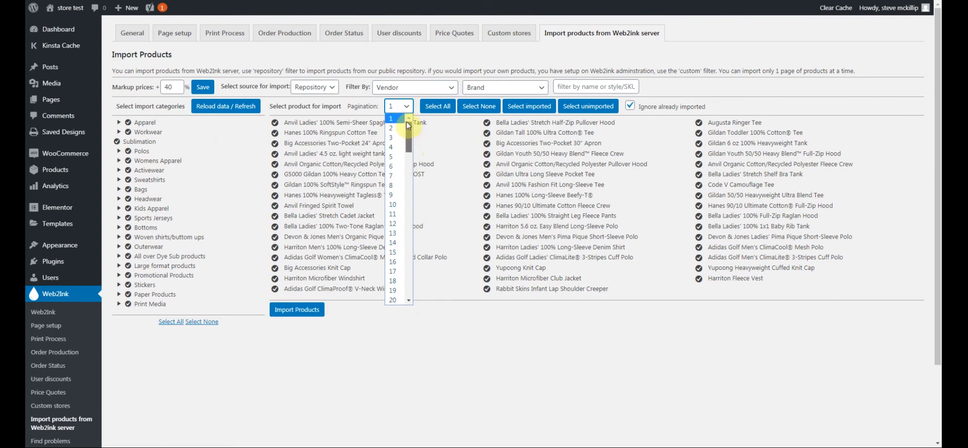
click(364, 104)
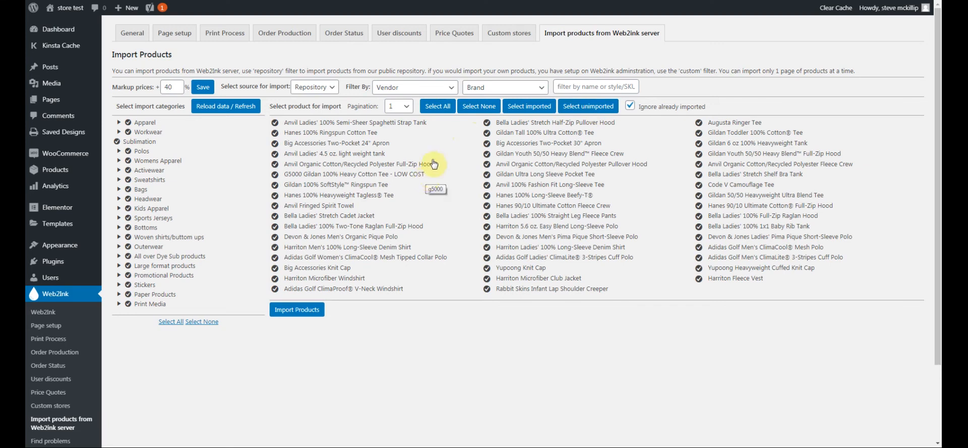
click(469, 108)
click(275, 123)
click(275, 133)
click(275, 144)
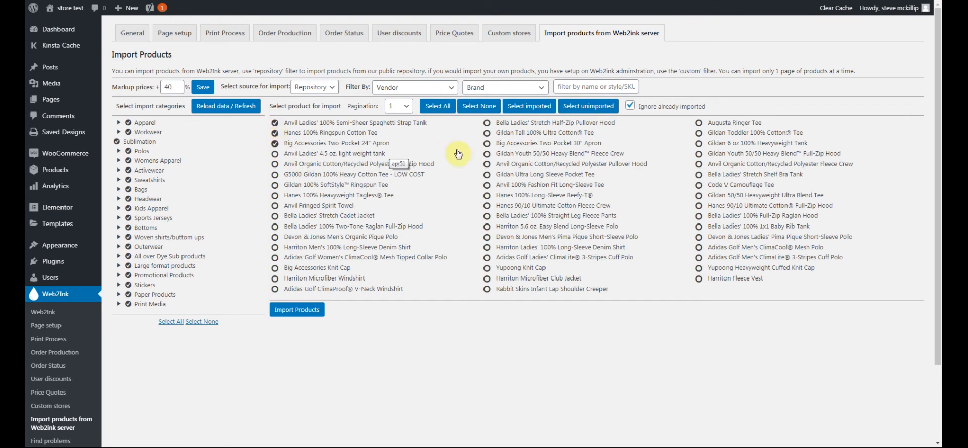
click(487, 123)
click(487, 133)
click(487, 133)
click(487, 123)
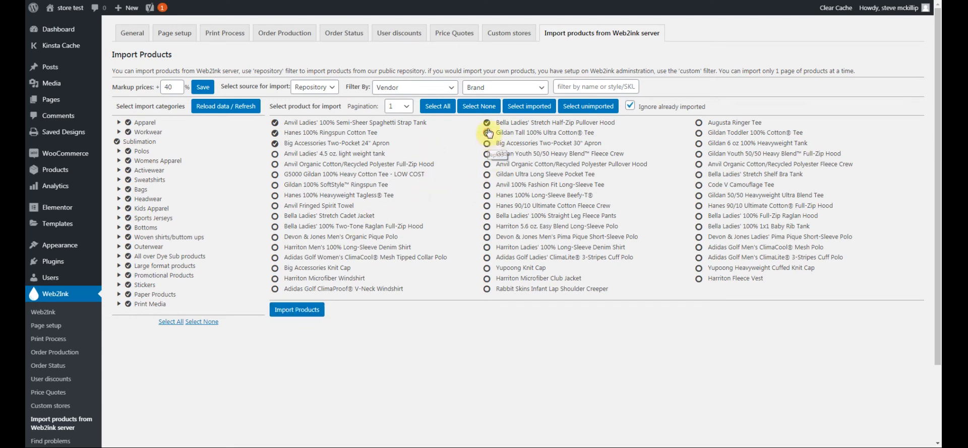
click(442, 111)
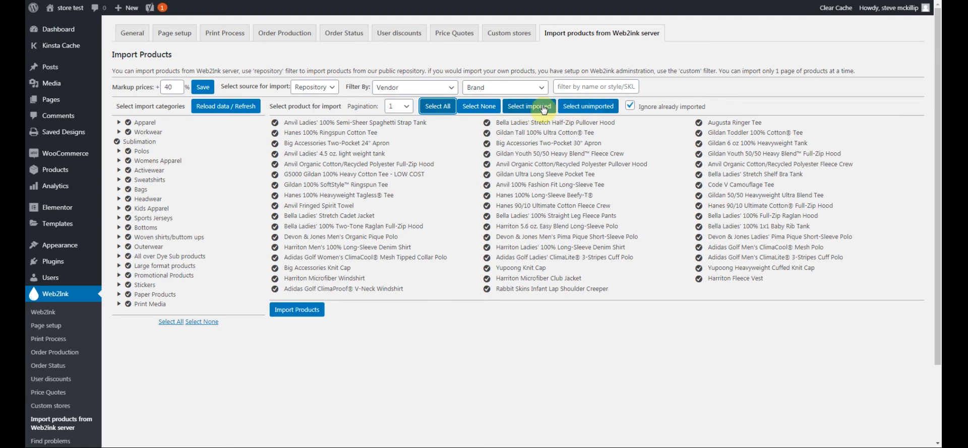
click(631, 106)
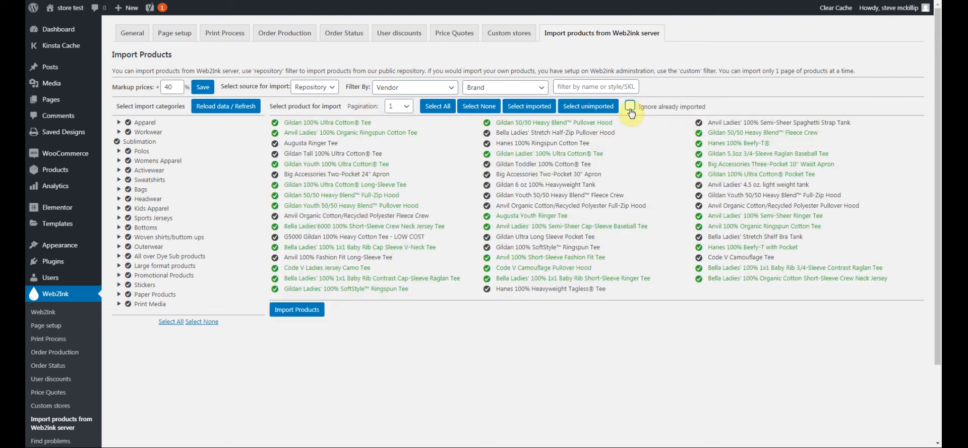
click(631, 111)
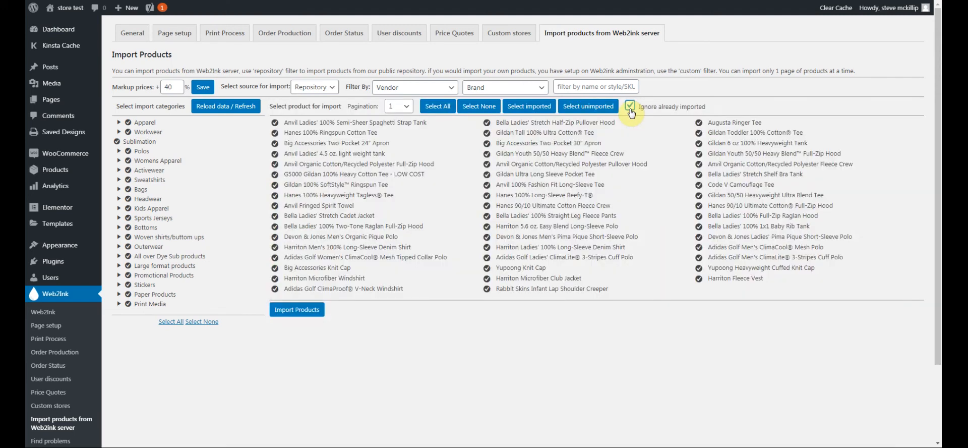
click(631, 106)
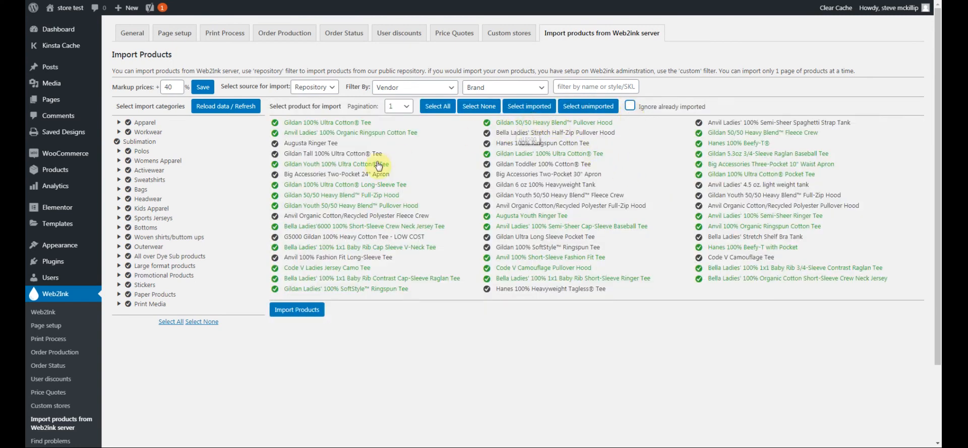
click(631, 106)
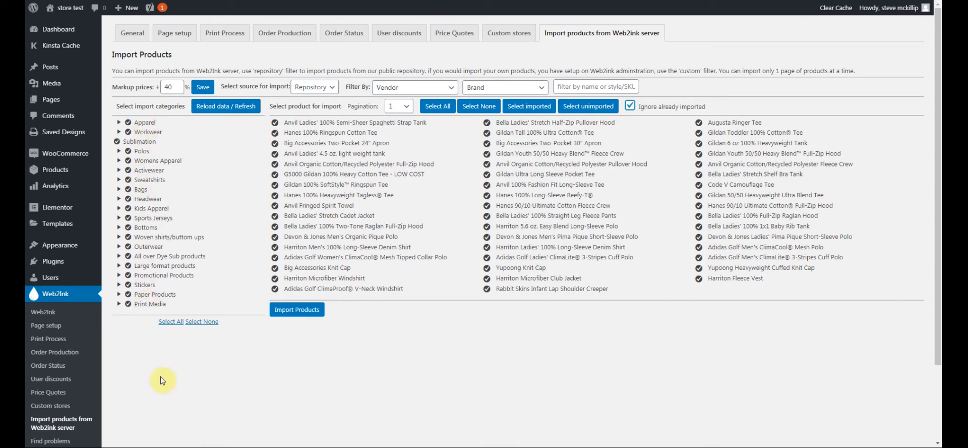
click(201, 323)
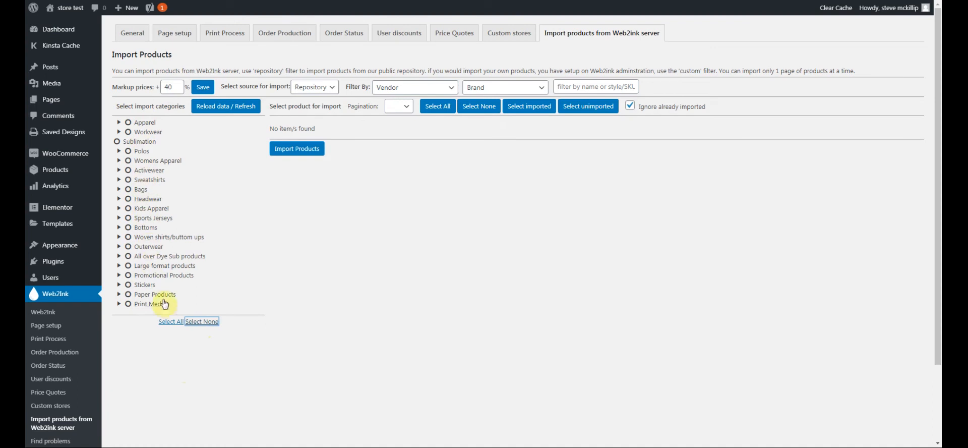
click(129, 268)
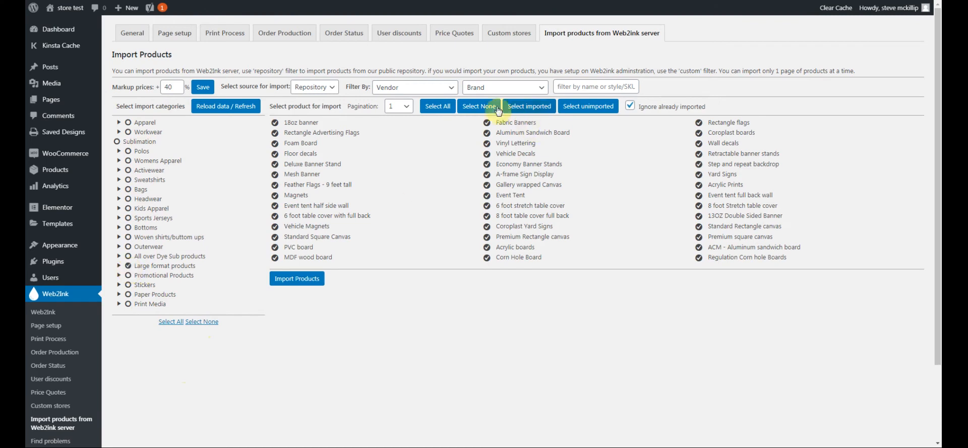
click(478, 107)
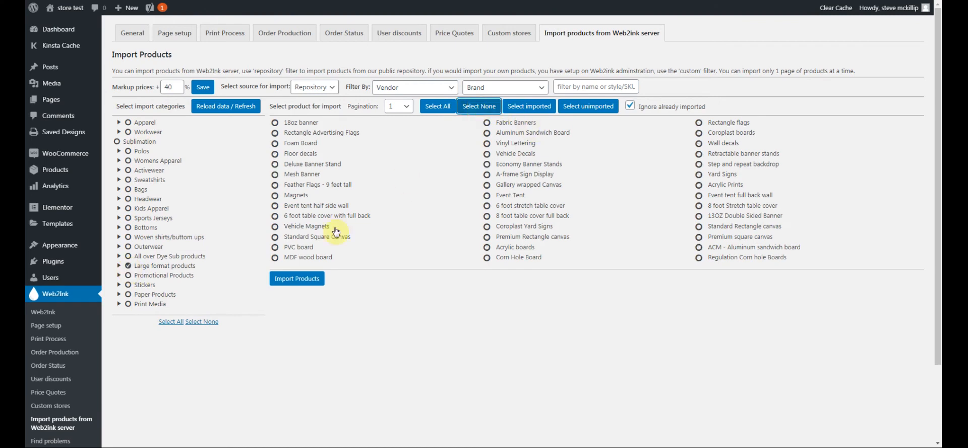
click(275, 123)
click(276, 133)
click(275, 143)
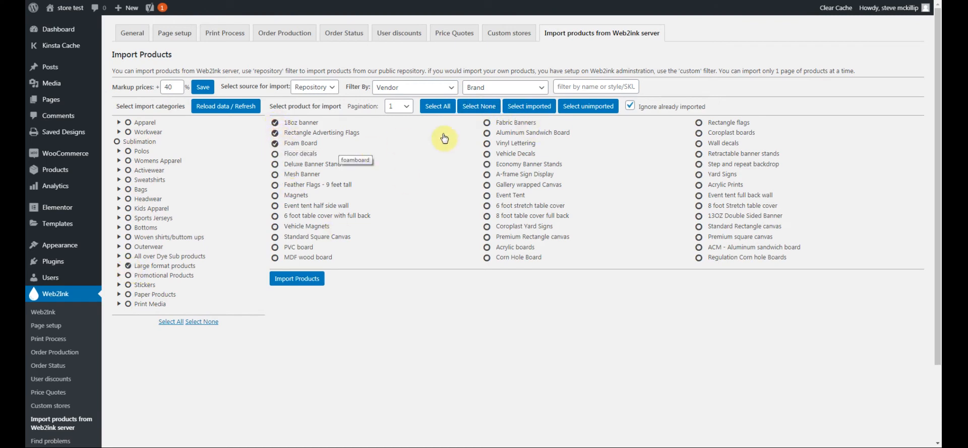
click(487, 123)
click(487, 133)
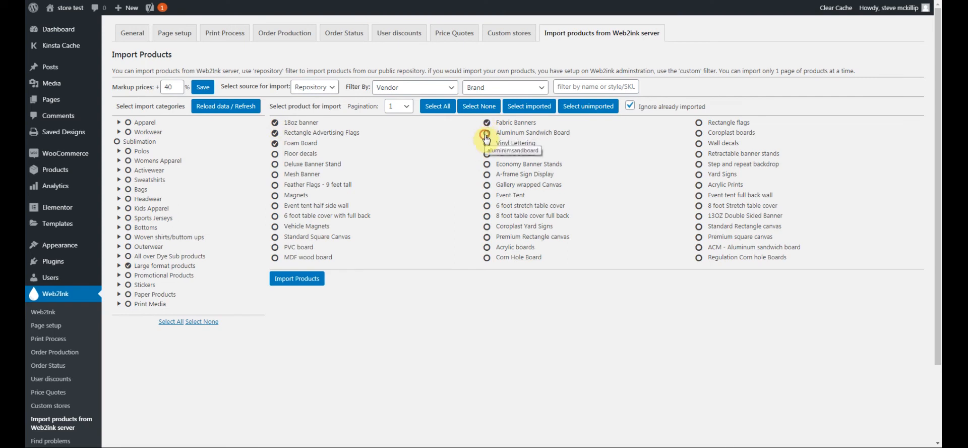
click(487, 122)
click(488, 143)
click(275, 144)
click(275, 133)
click(276, 123)
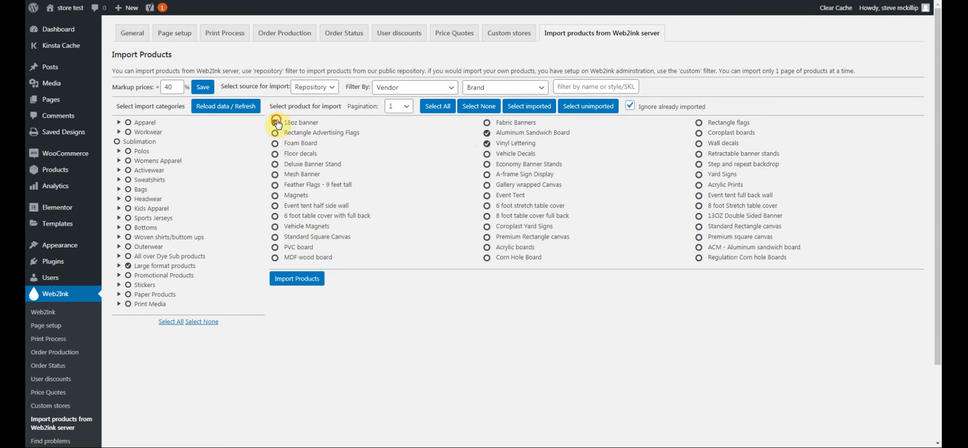
click(486, 134)
click(487, 143)
click(168, 324)
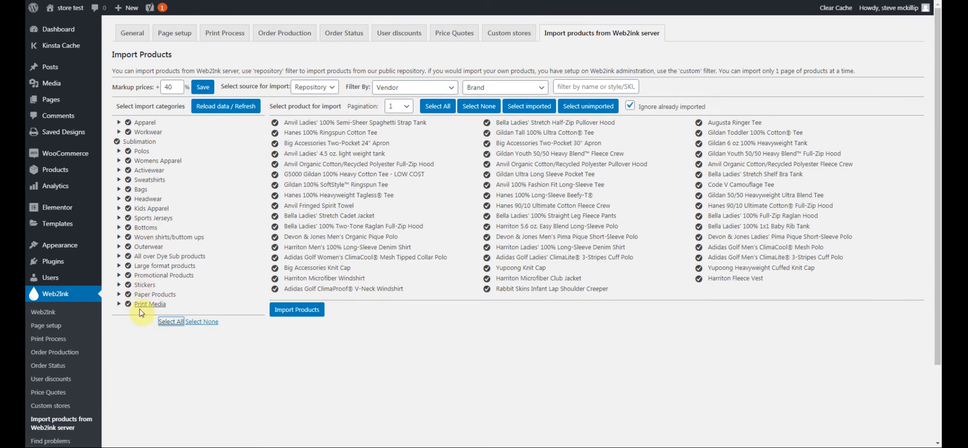
click(542, 88)
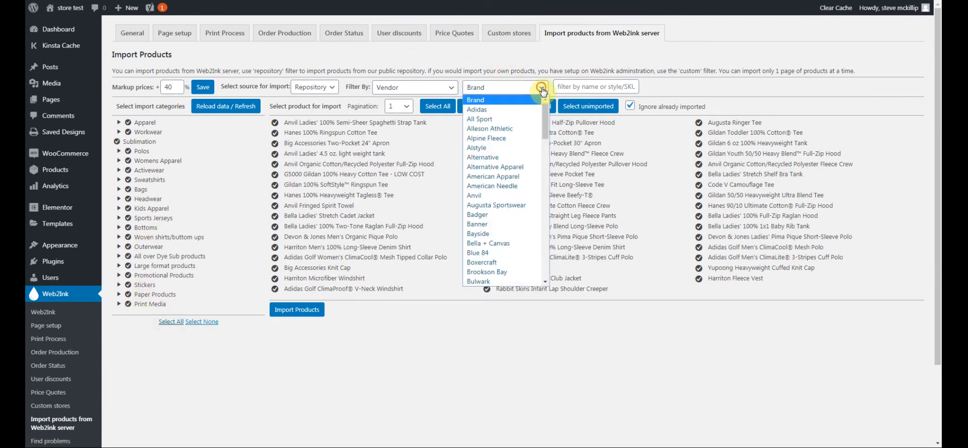
Filter to American Apparel and import six shirts, from the Thick Knit Rugby Team Shirt to the Fine Jersey Pocket tee
click(492, 176)
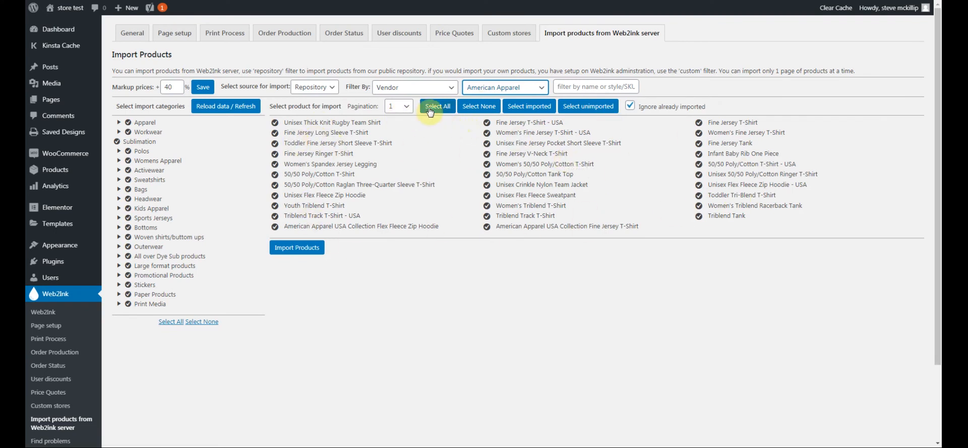
click(469, 109)
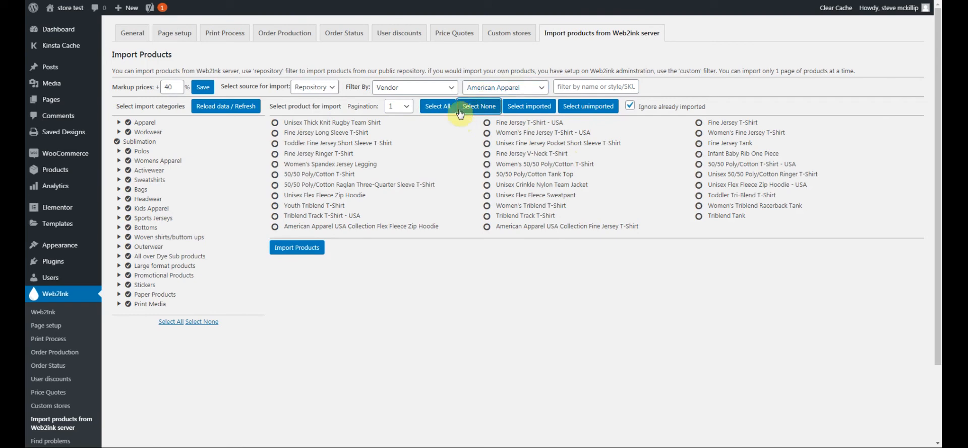
click(275, 122)
click(275, 132)
click(274, 144)
click(487, 123)
click(486, 134)
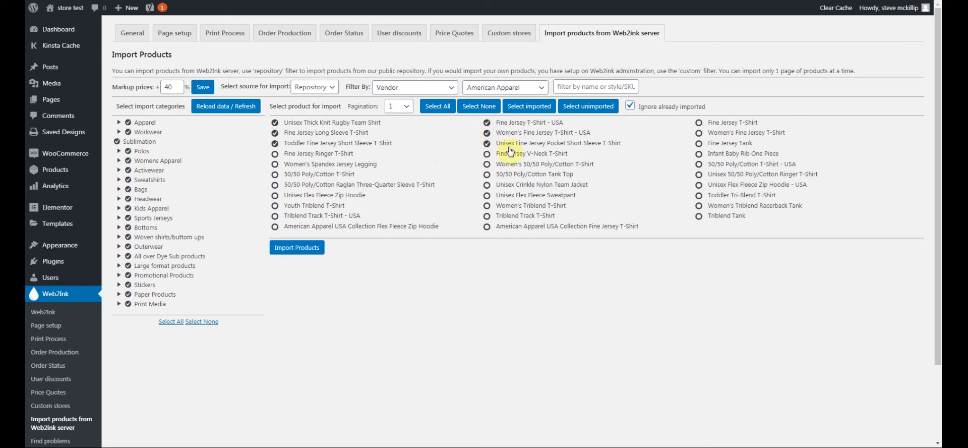
click(486, 144)
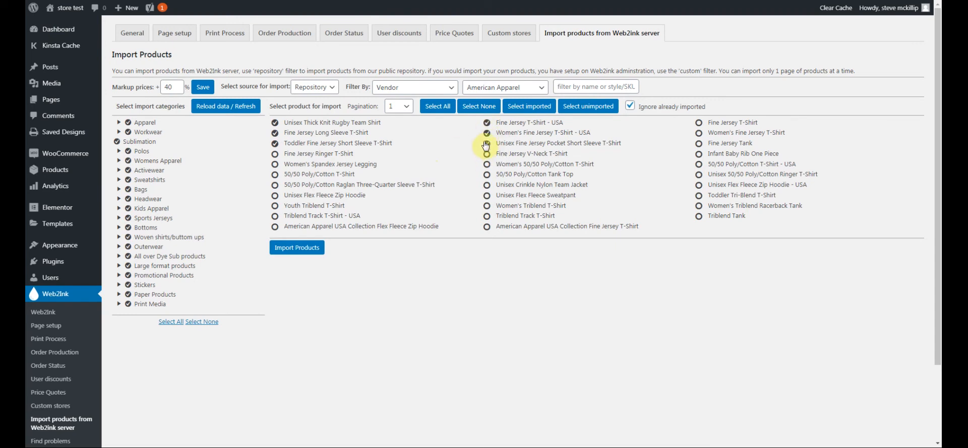
click(296, 248)
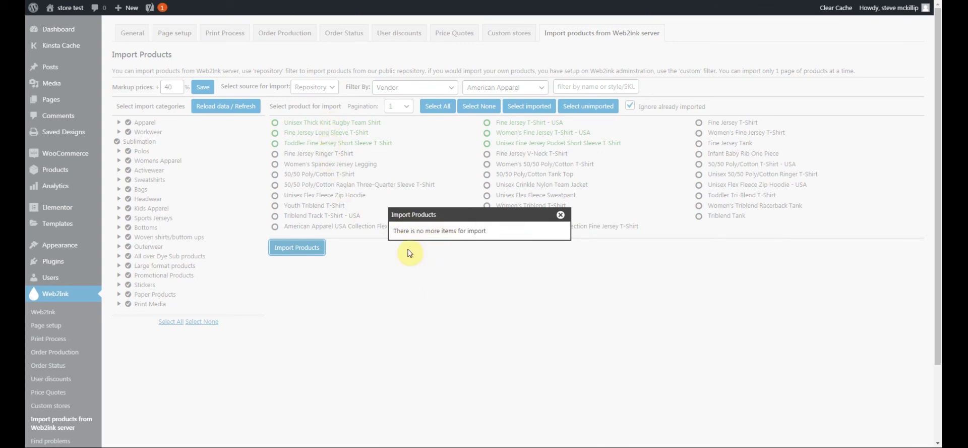
click(560, 215)
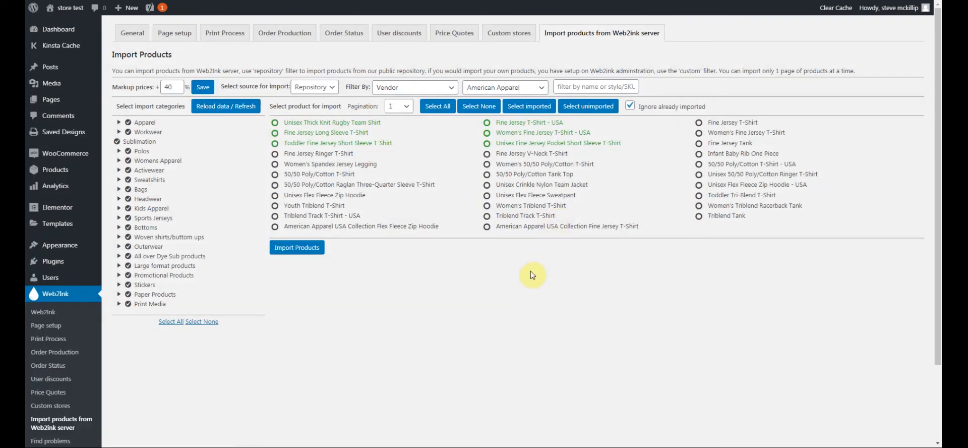
Show Products > All Products and review the six new American Apparel shirts, published and in stock
click(57, 172)
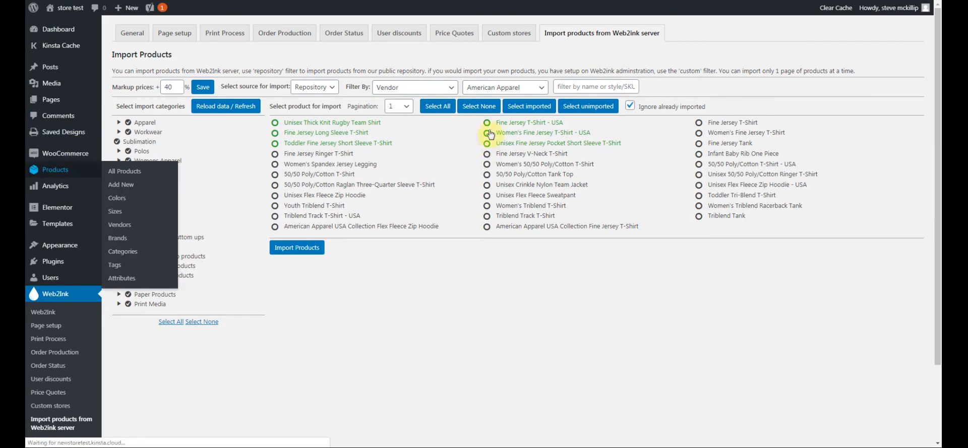
scroll(274, 222, down, 5)
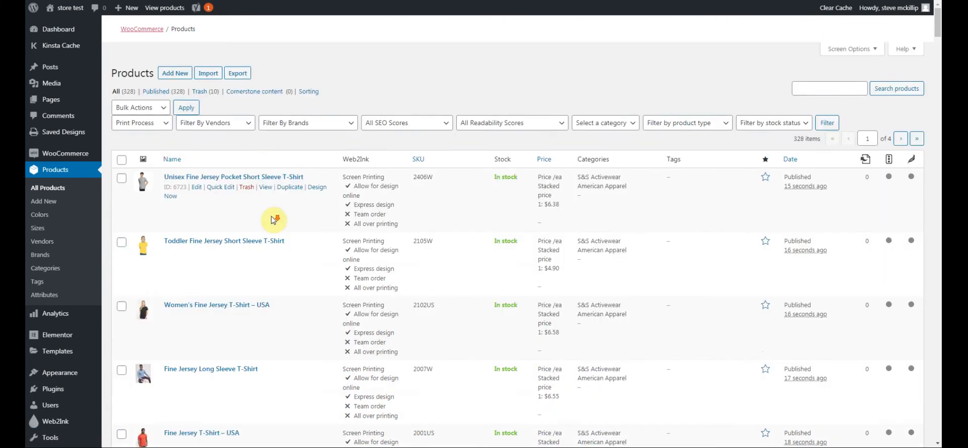
scroll(173, 58, up, 3)
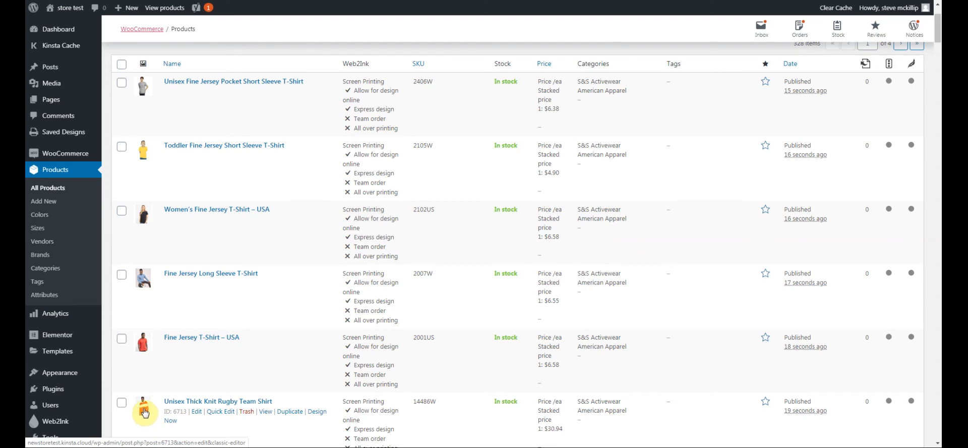
scroll(268, 322, down, 1)
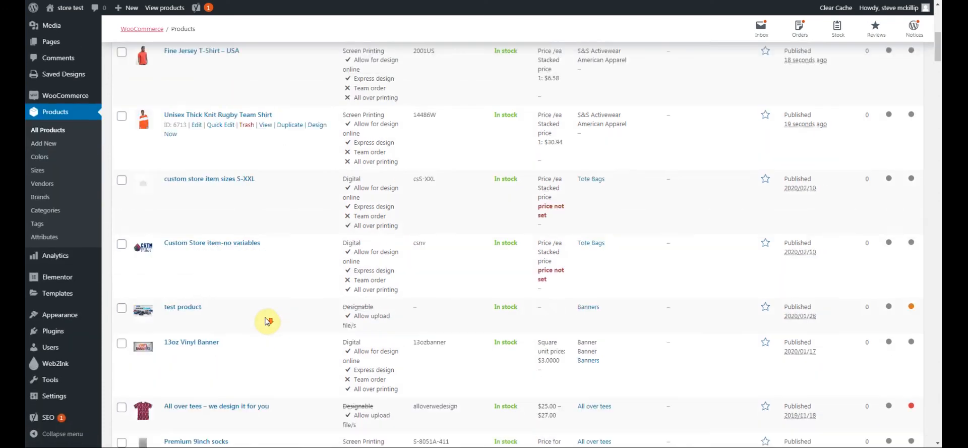
scroll(268, 323, down, 20)
scroll(266, 321, up, 17)
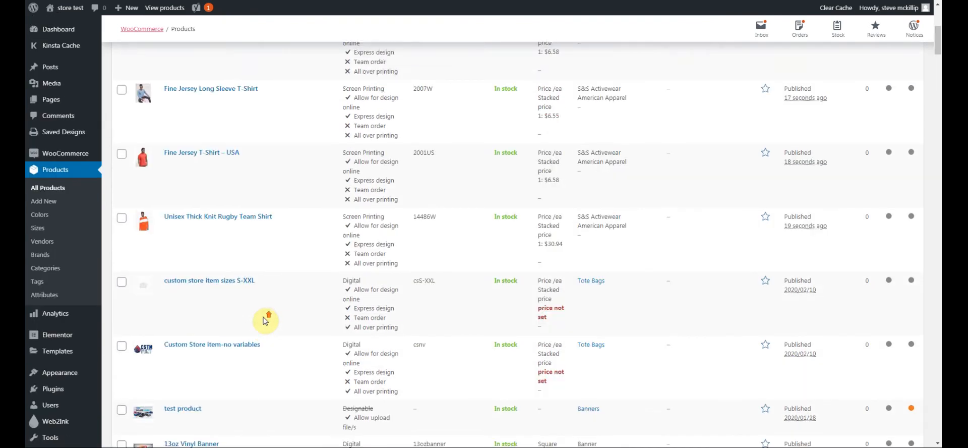
scroll(266, 321, up, 5)
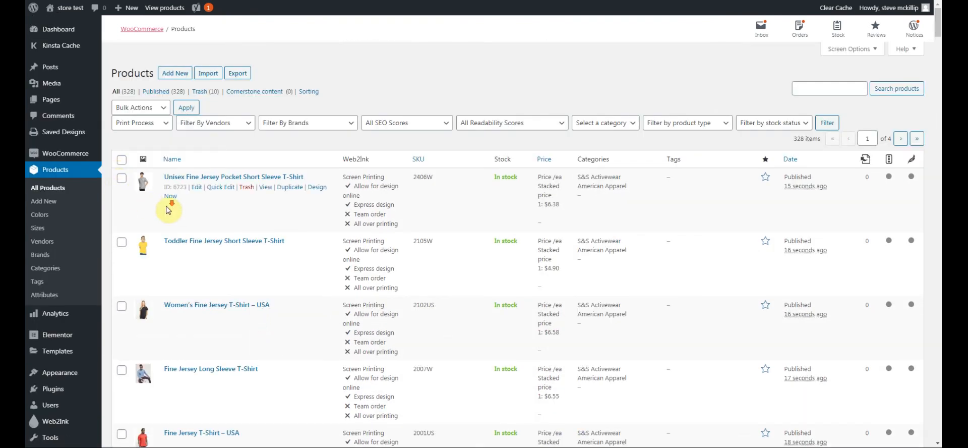
scroll(168, 210, down, 1)
Select the six imported American Apparel shirts in the product list
click(121, 130)
click(122, 194)
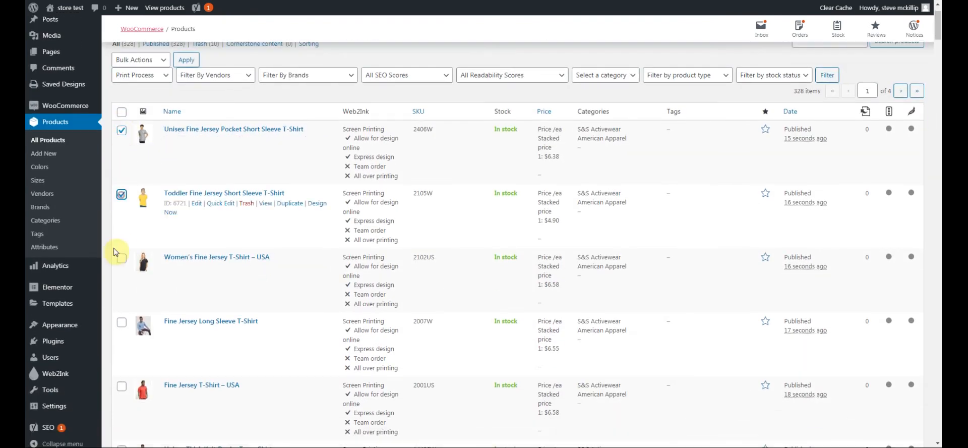
click(121, 258)
click(121, 322)
click(122, 386)
scroll(121, 388, down, 1)
click(121, 402)
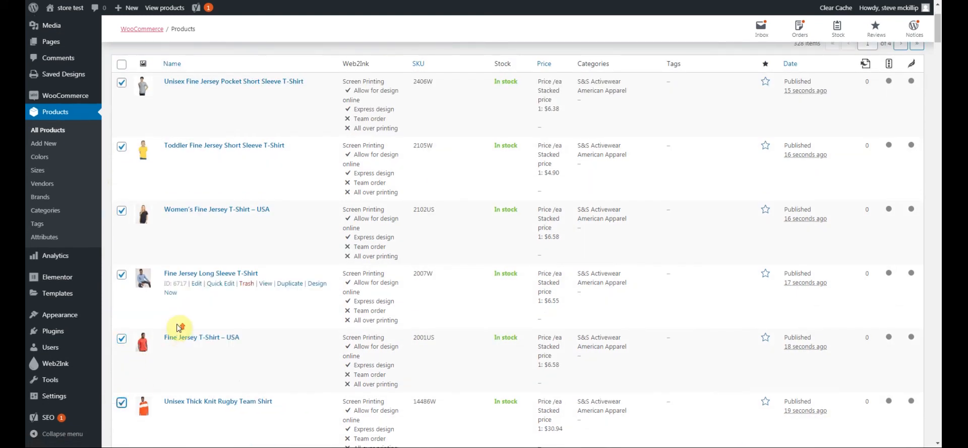
scroll(178, 327, up, 2)
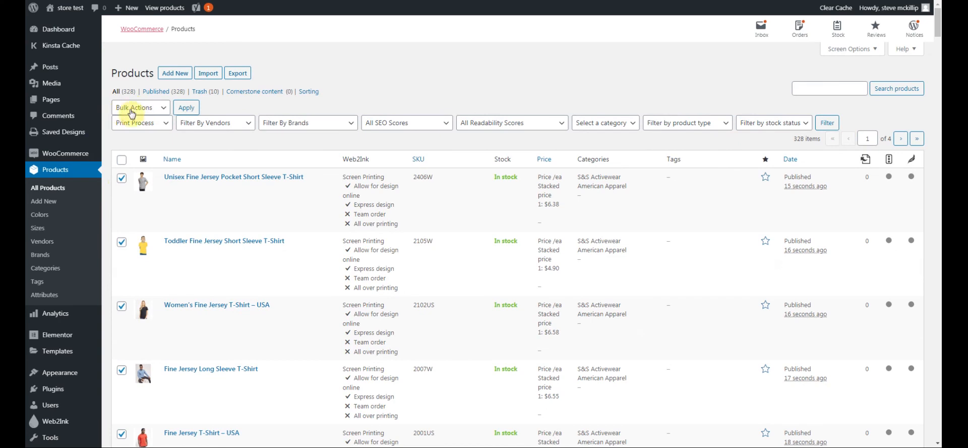
Bulk edit the selected shirts to add them to the Mens Tees category
click(155, 108)
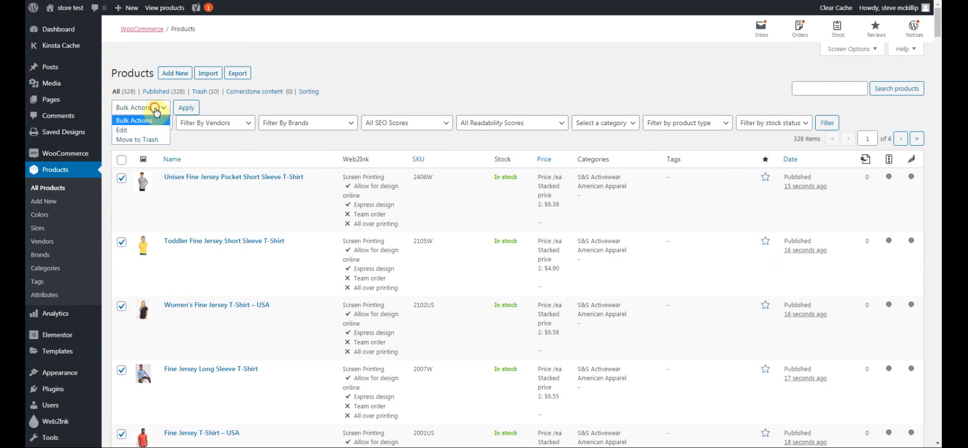
click(133, 131)
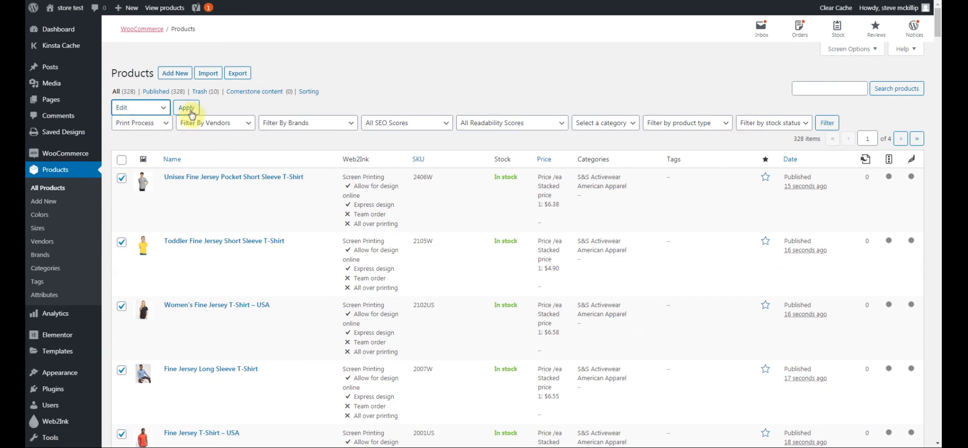
click(188, 110)
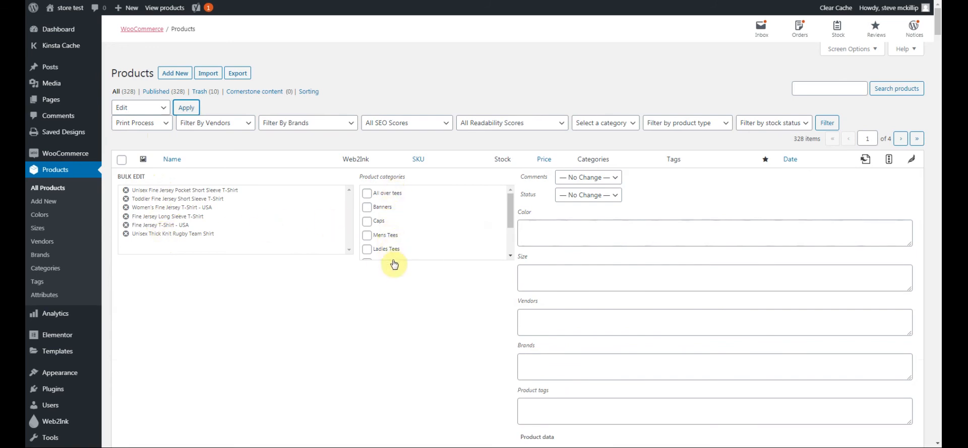
drag(511, 207, 514, 207)
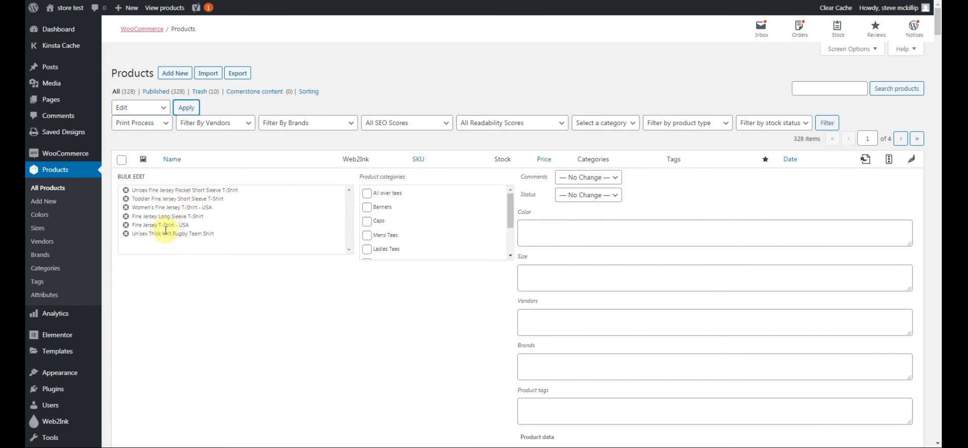
click(367, 235)
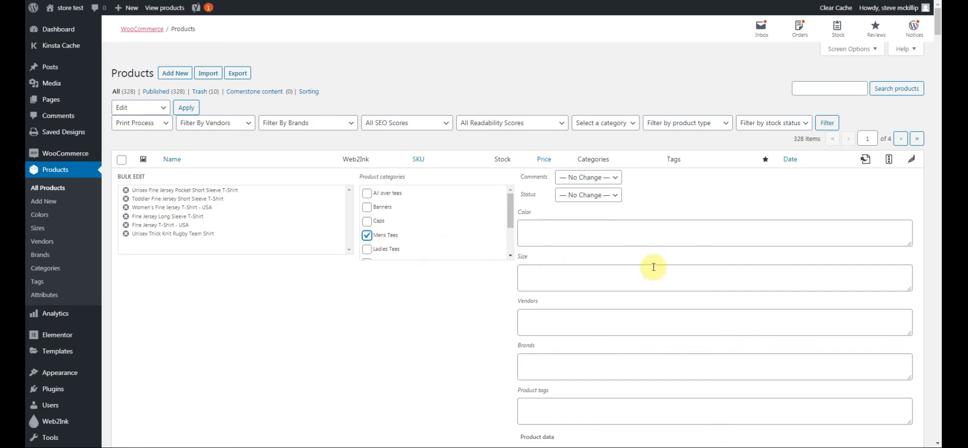
scroll(707, 277, down, 8)
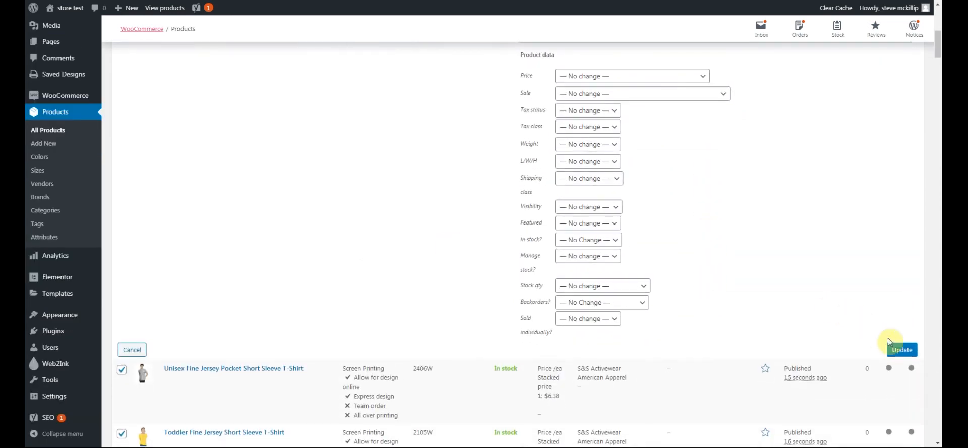
click(901, 353)
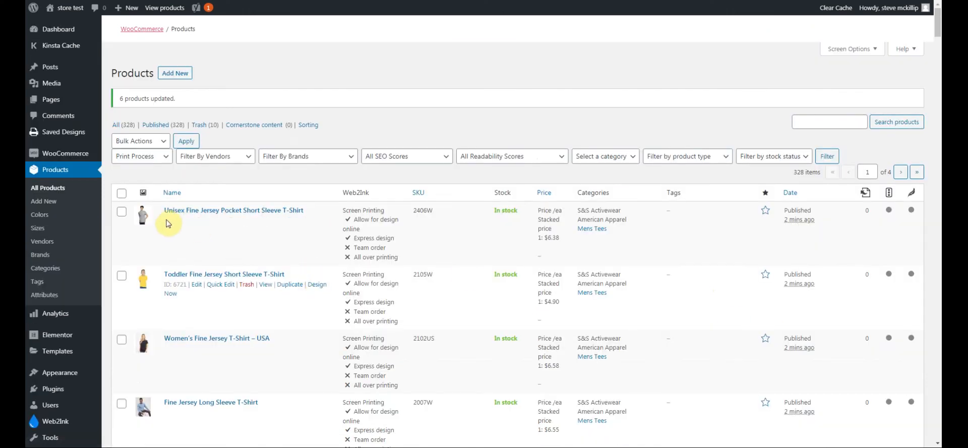
scroll(169, 223, down, 2)
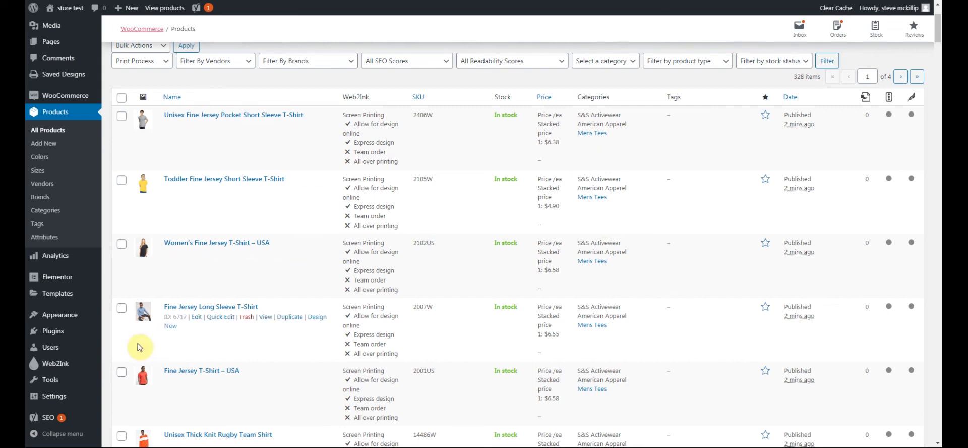
scroll(158, 338, down, 1)
mouse_move(56, 365)
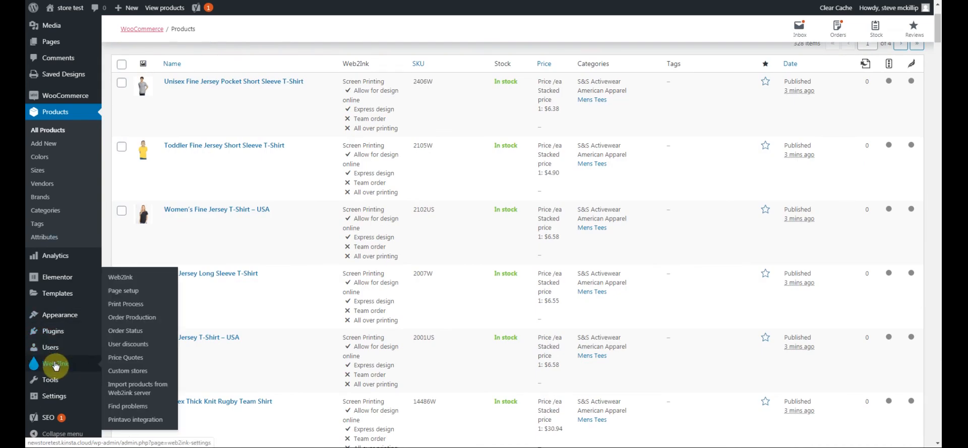
Go to Web2Ink > Find problems, which lists 22 products with incorrect colors or sizes
click(55, 366)
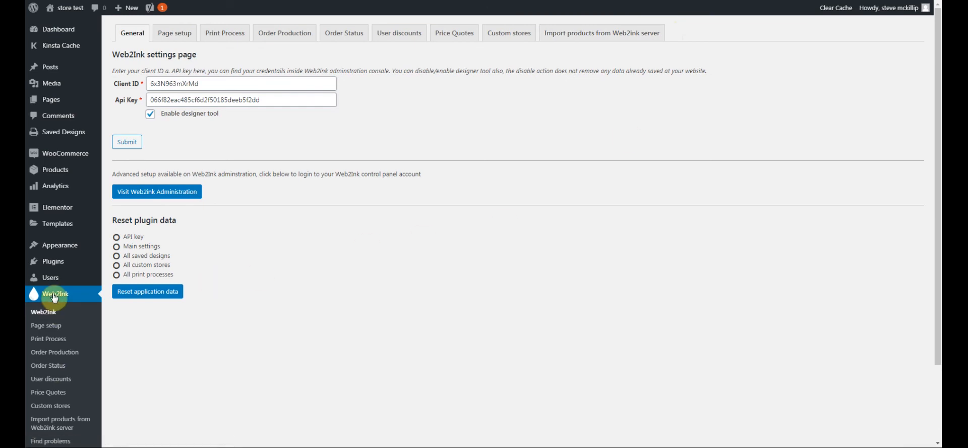
scroll(54, 295, down, 1)
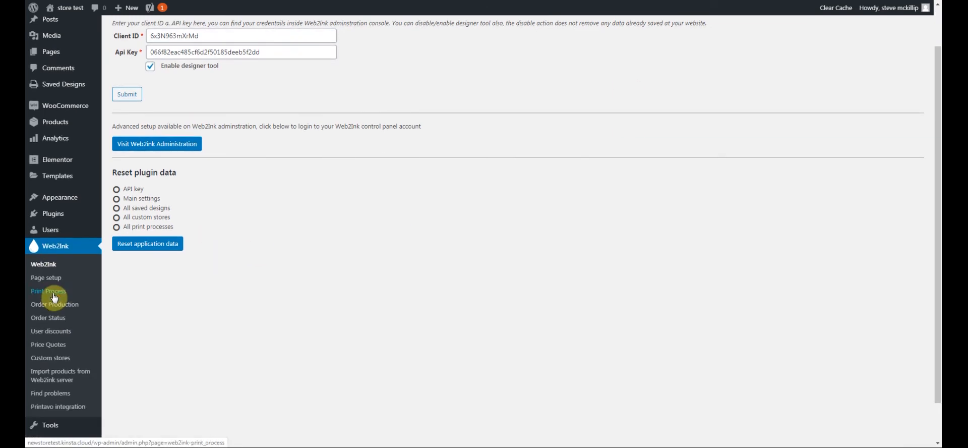
click(54, 394)
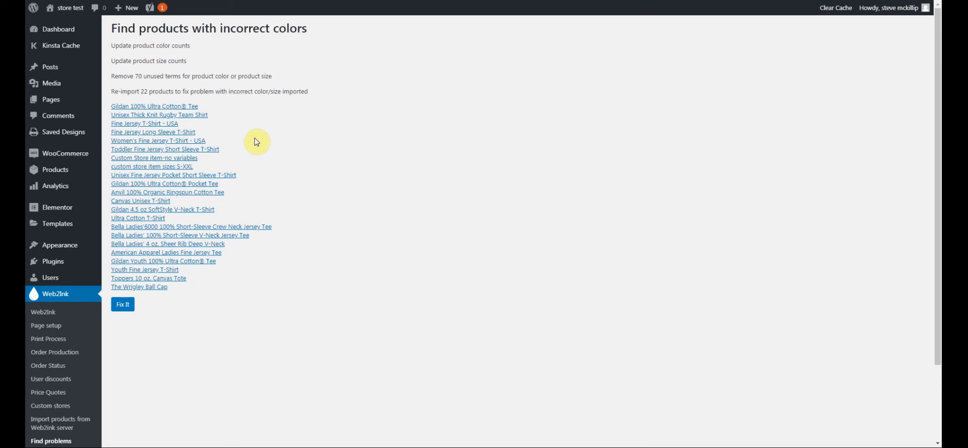
Run Fix It to remove 70 unused terms and re-import the 22 flagged products
click(124, 307)
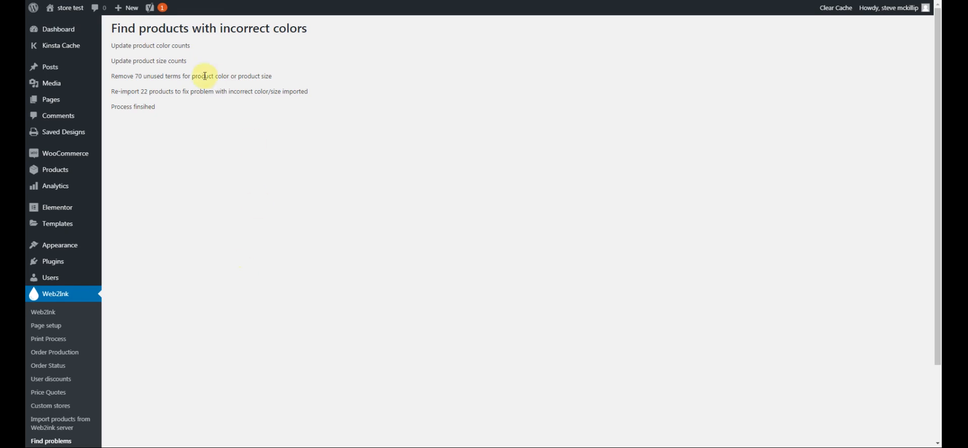
scroll(194, 152, down, 1)
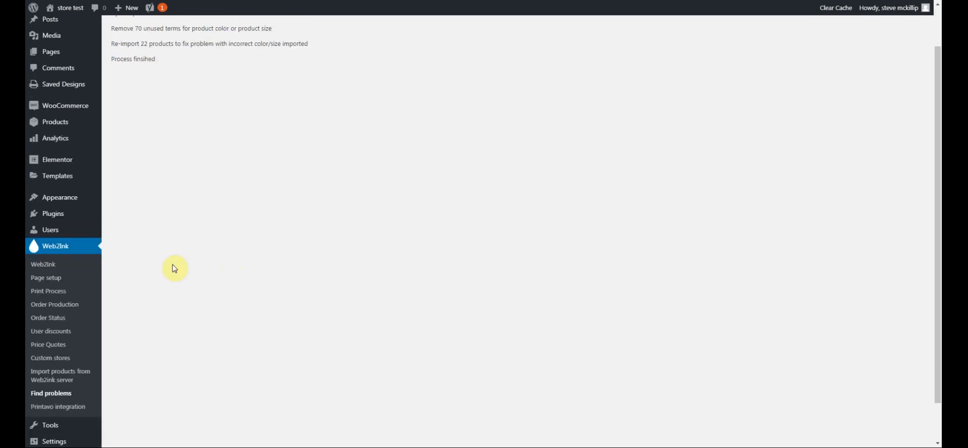
scroll(214, 214, up, 1)
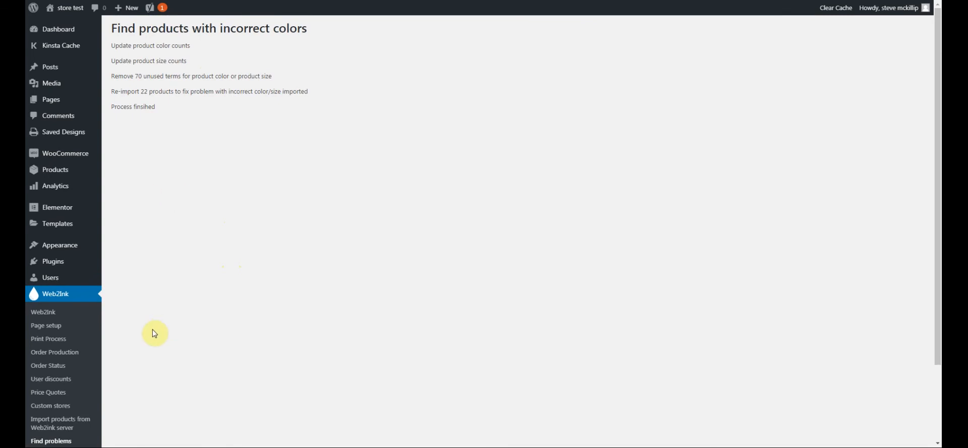
Return to the Web2ink server import tab and dismiss the deleted size and color notices
click(63, 424)
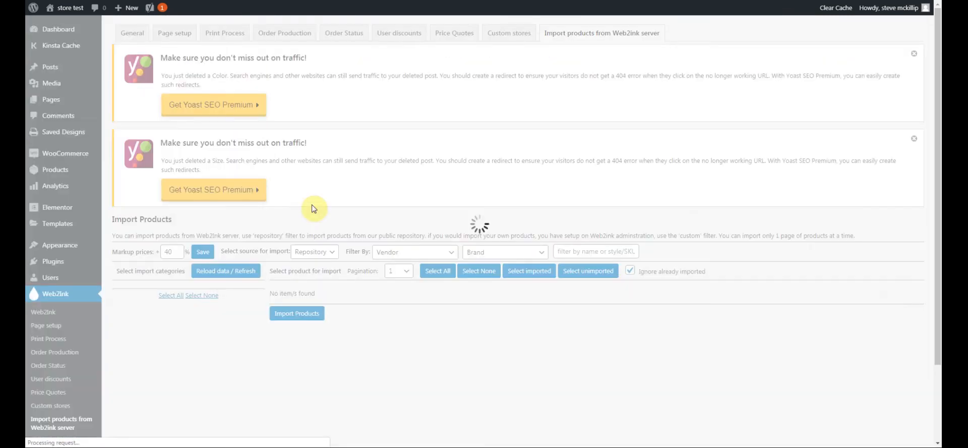
scroll(311, 205, down, 2)
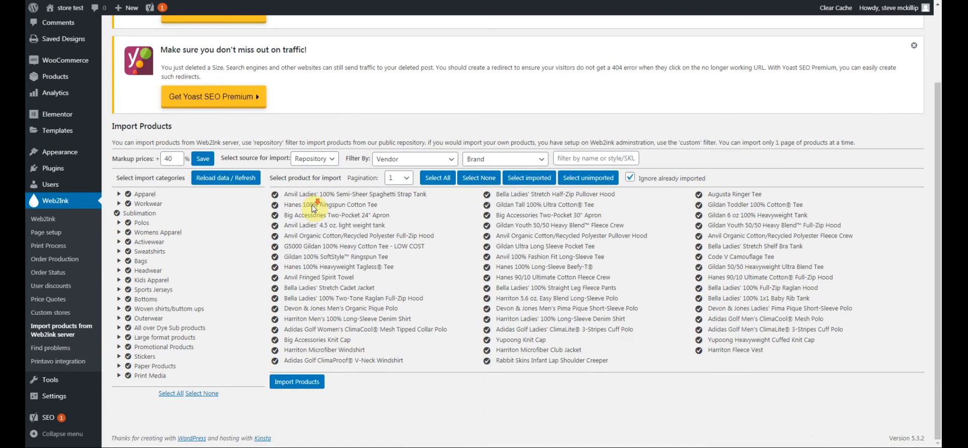
click(915, 46)
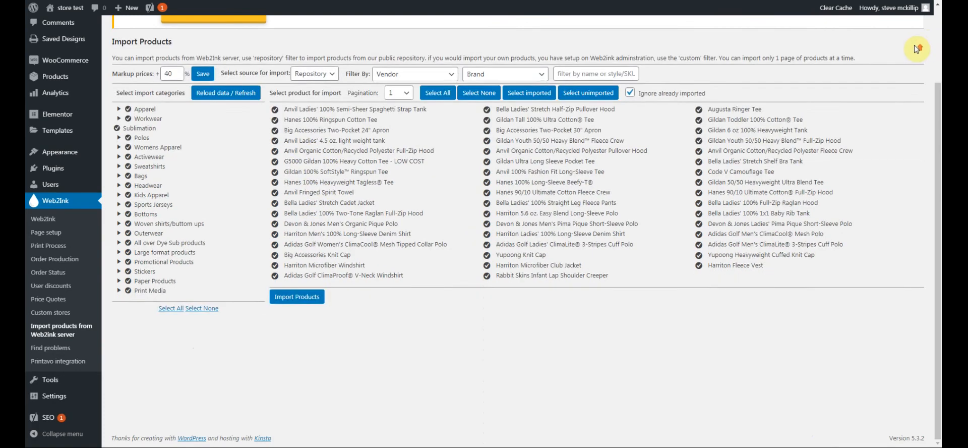
scroll(915, 44, up, 2)
click(915, 51)
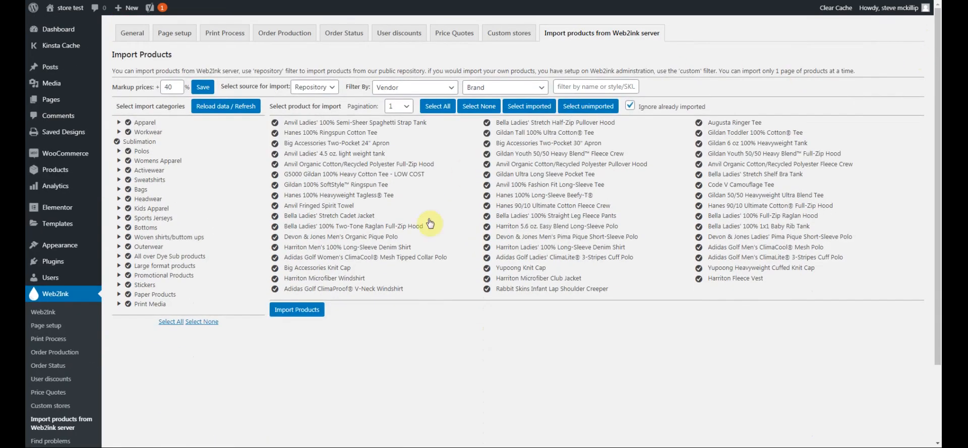